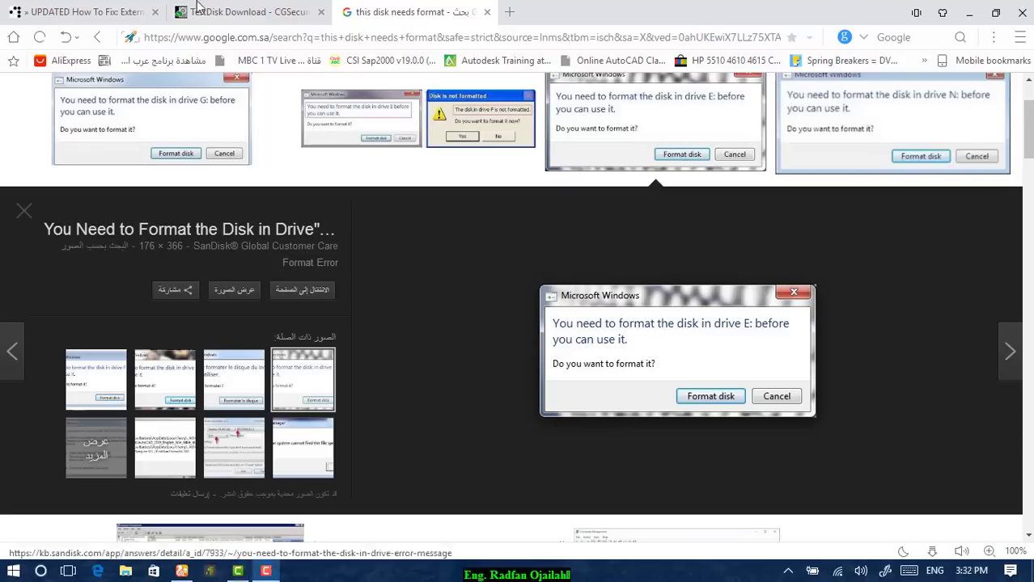
From the browser's Downloads page, reveal testdisk-7.1-WIP.win.zip in the D:\LEVEL8\CE341\Homework folder.
left_click(196, 4)
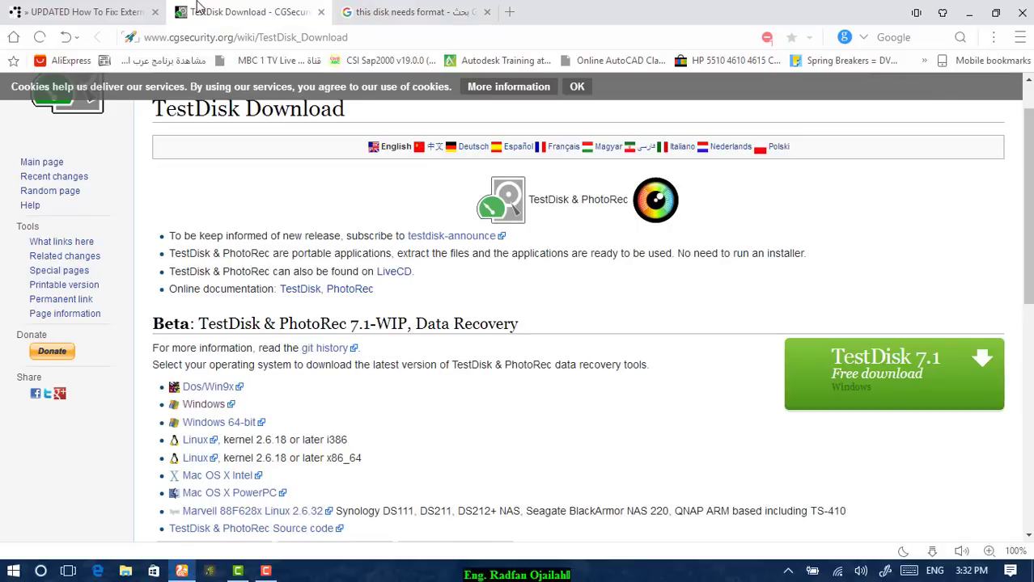
left_click(253, 37)
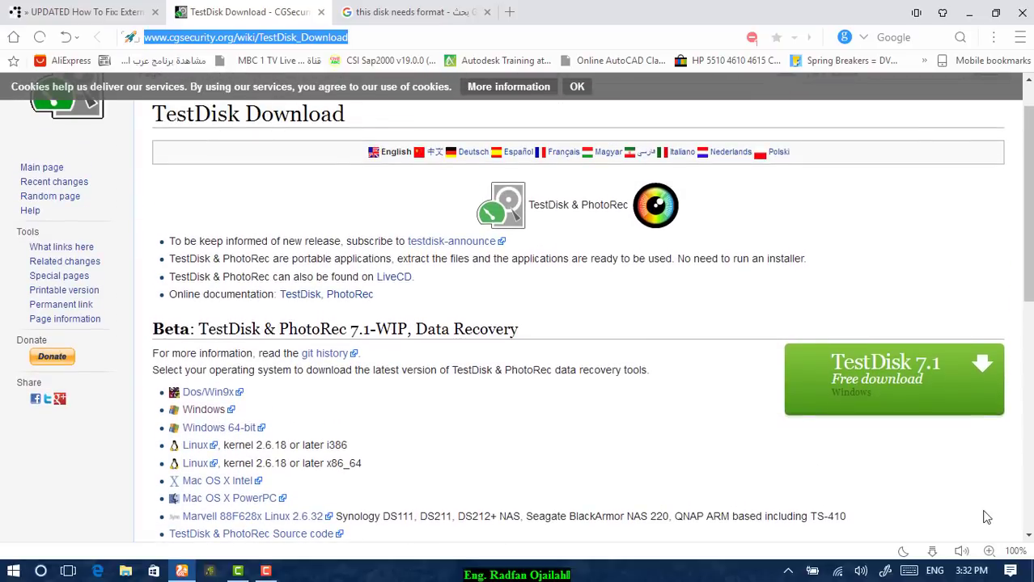
left_click(932, 551)
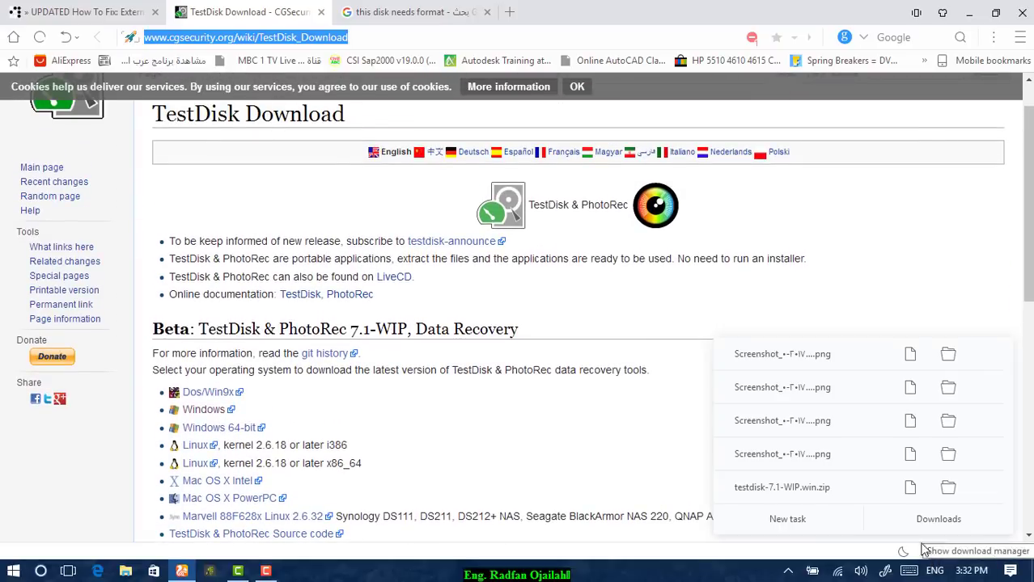
left_click(629, 464)
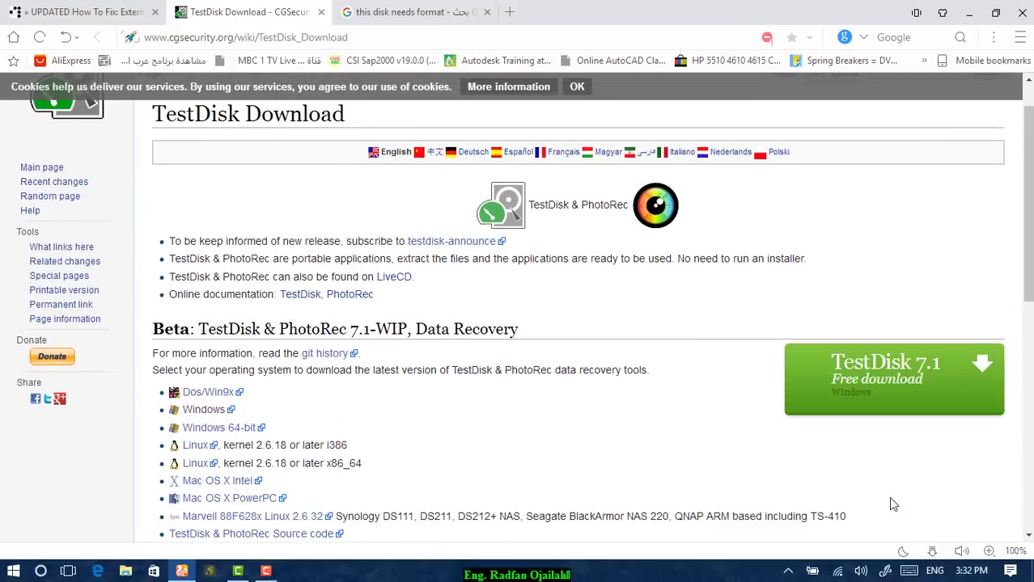
left_click(931, 550)
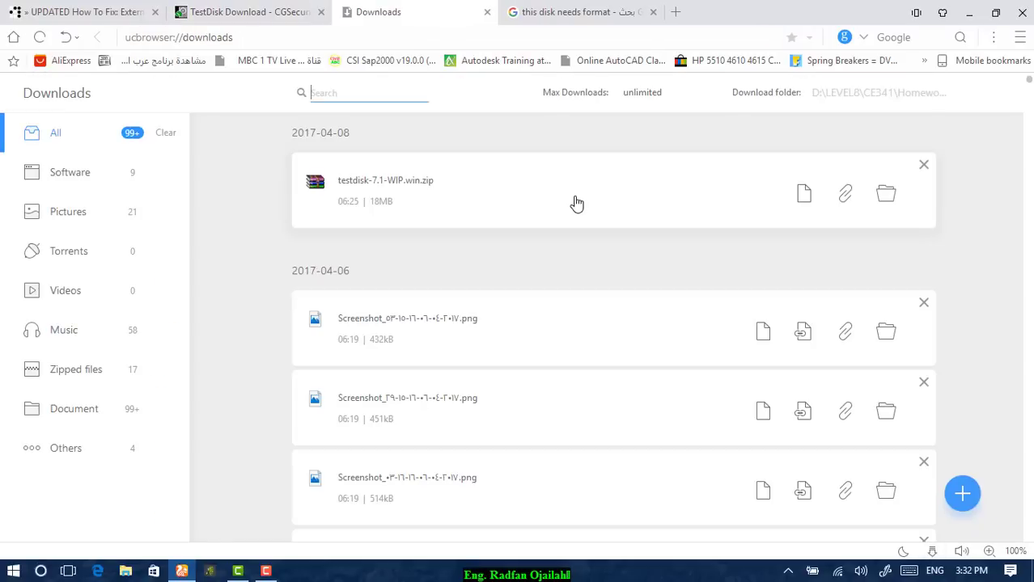
left_click(885, 197)
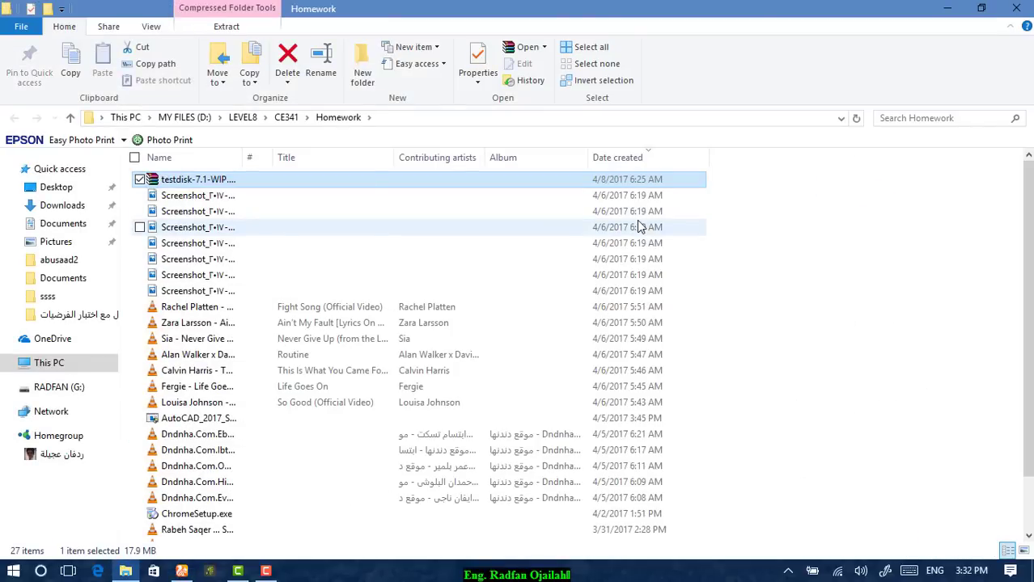
Extract the zip to testdisk-7.1-WIP\, keeping existing files, and open the inner testdisk-7.1-WIP folder.
right_click(209, 182)
left_click(145, 240)
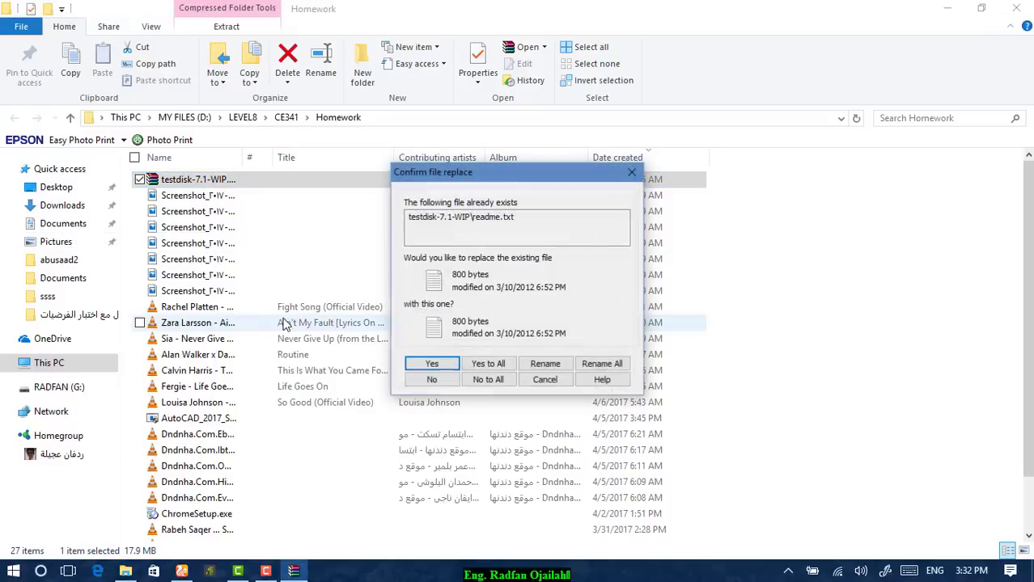
left_click(493, 381)
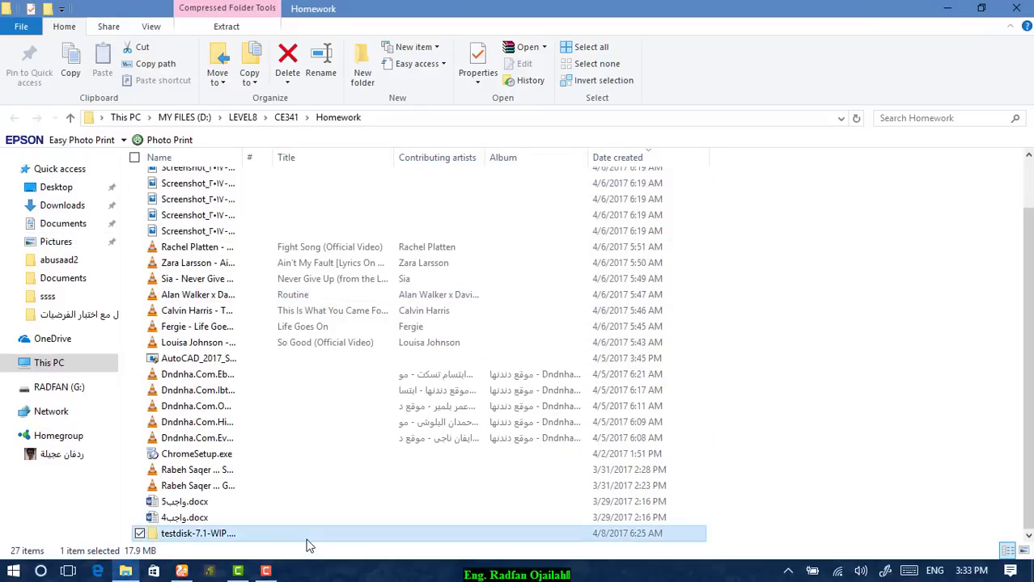
double_click(306, 540)
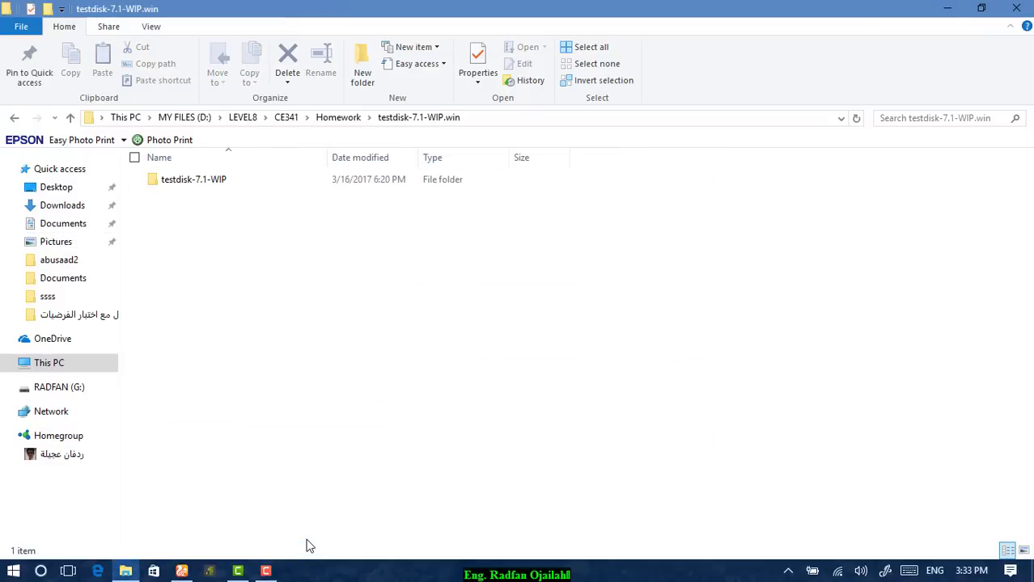
double_click(223, 181)
Run testdisk_win.exe as administrator.
scroll(329, 377, "down", 6)
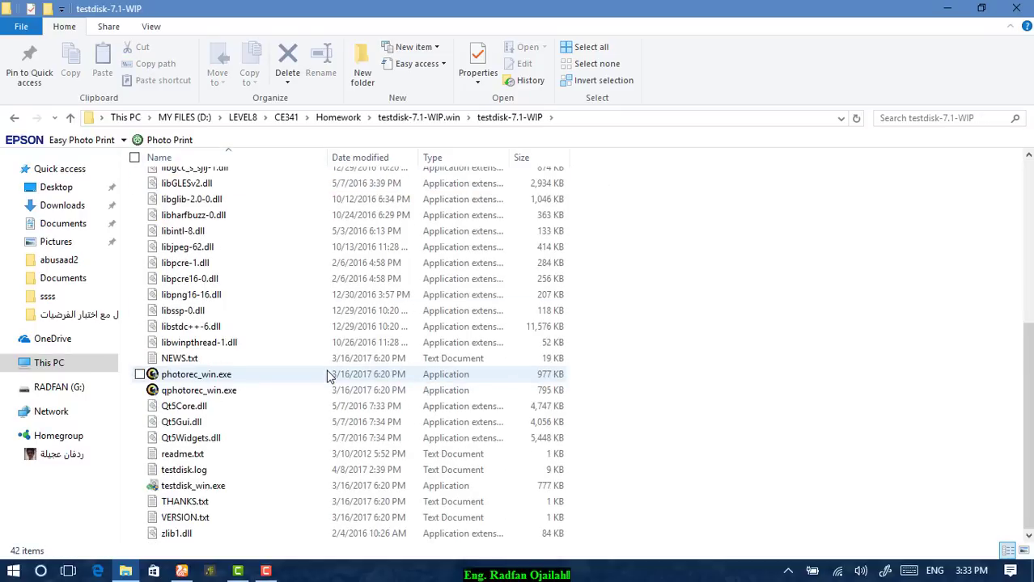
scroll(328, 377, "up", 6)
scroll(328, 377, "down", 6)
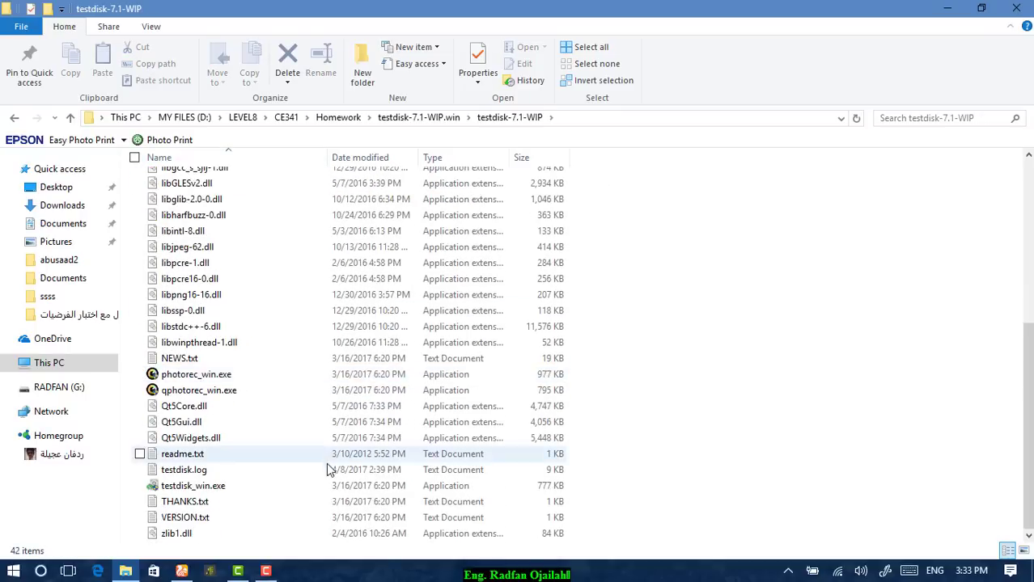
left_click(314, 488)
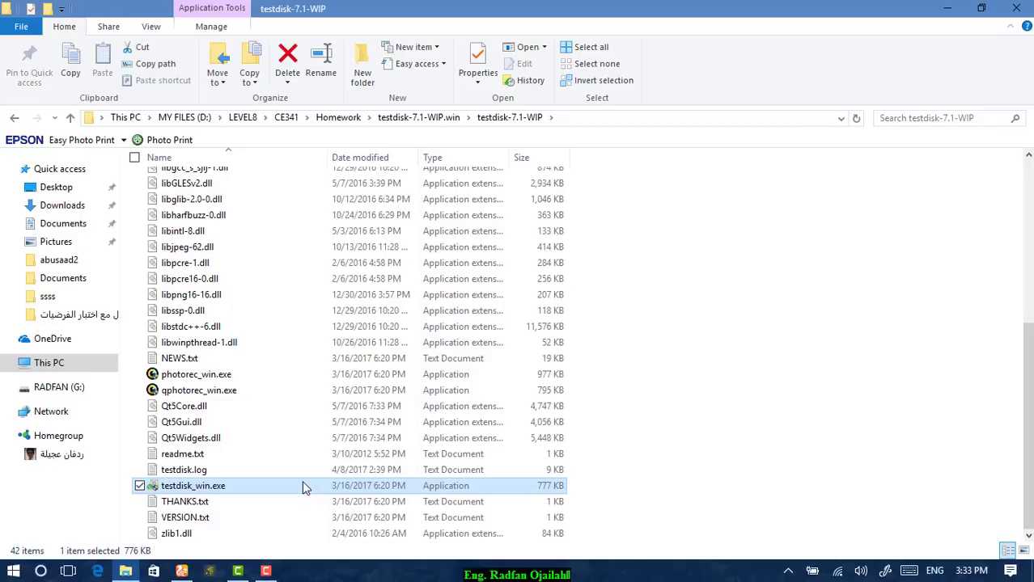
right_click(302, 485)
left_click(249, 497)
left_click(239, 489)
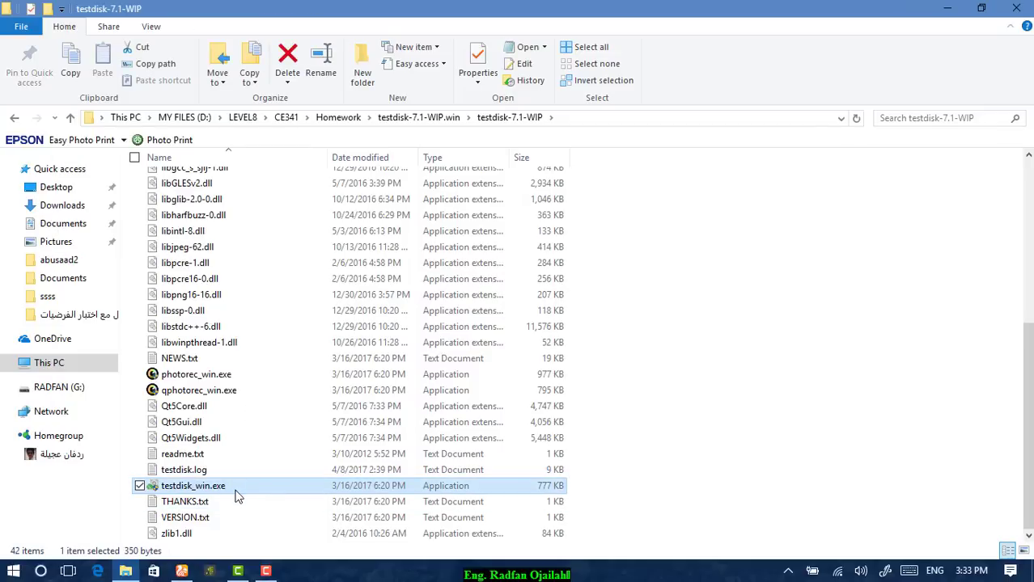
right_click(236, 490)
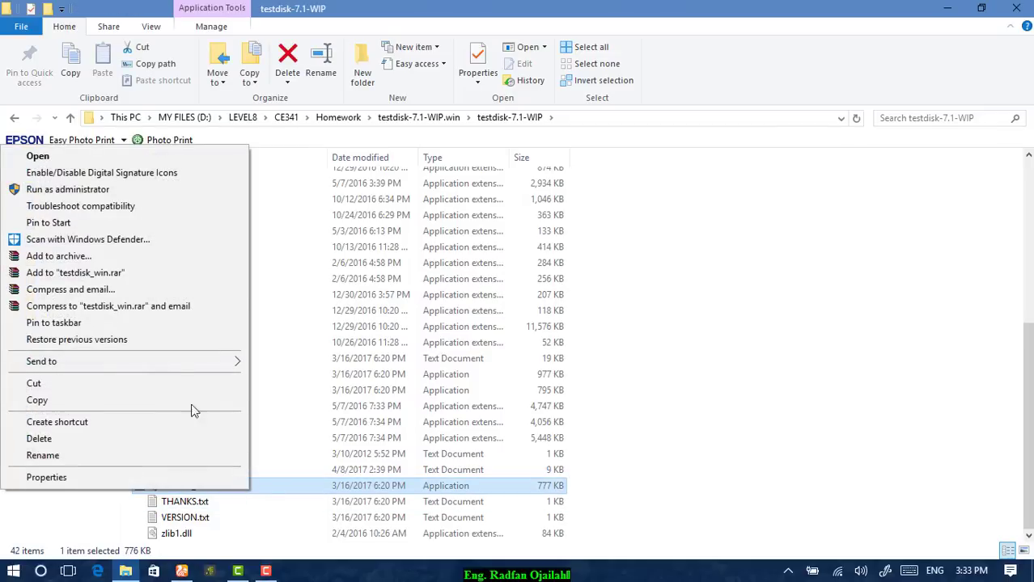
left_click(133, 189)
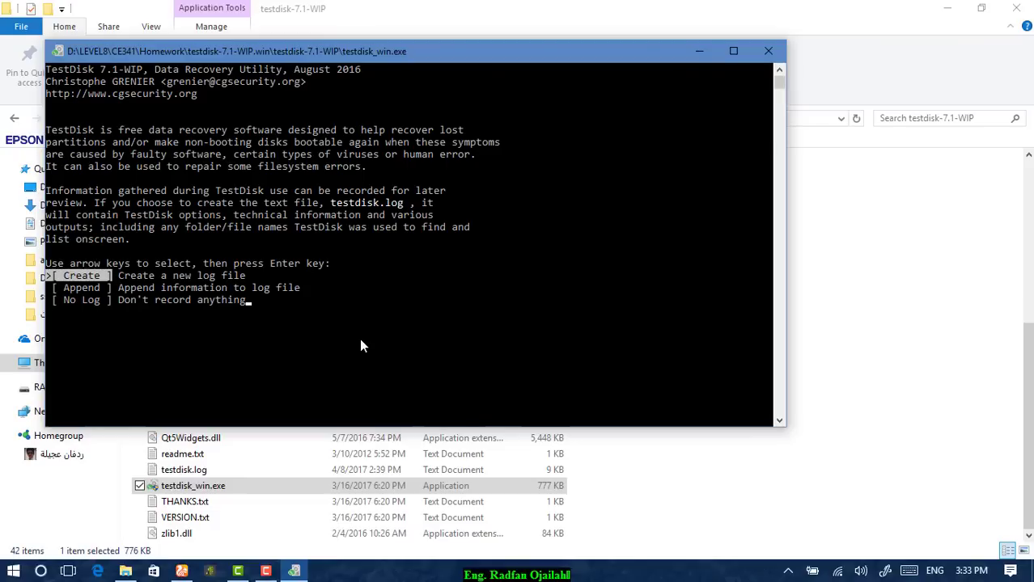
Create a new log, proceed with the 8004 MB SanDisk Cruzer Blade /dev/sdb, and accept the Intel partition type.
key("Return")
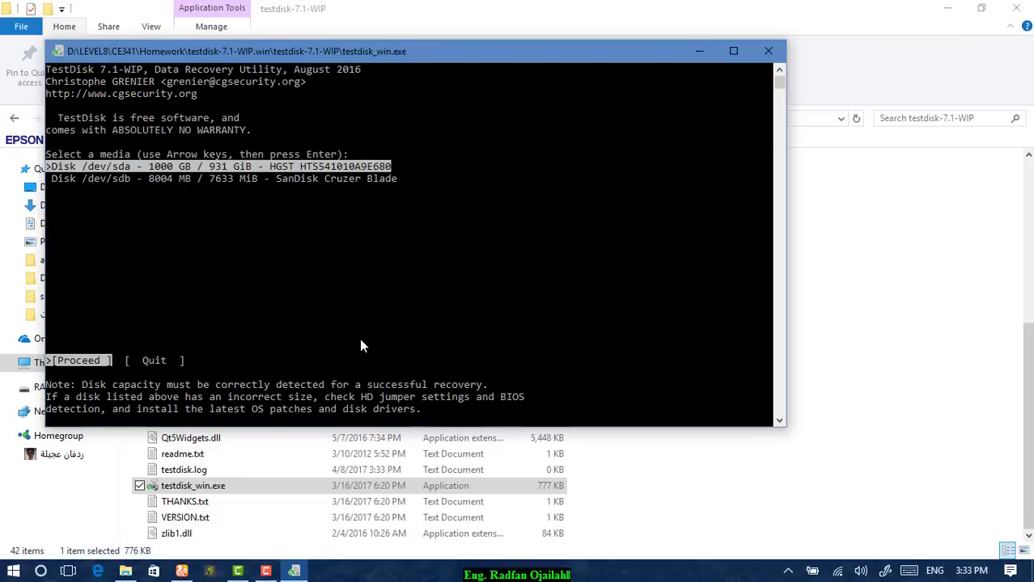
key("Down")
key("Up")
key("Down")
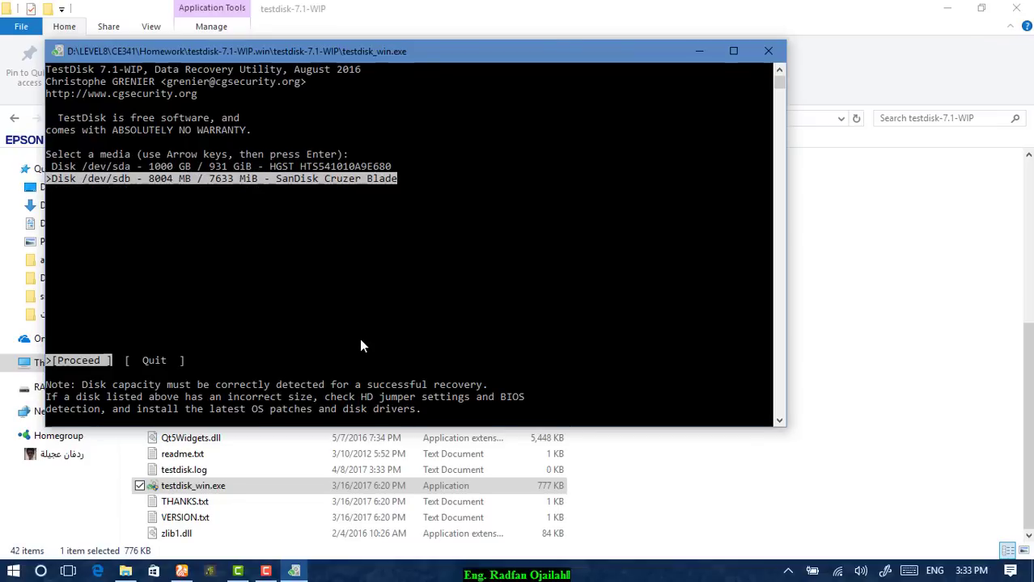
key("Up")
key("Down")
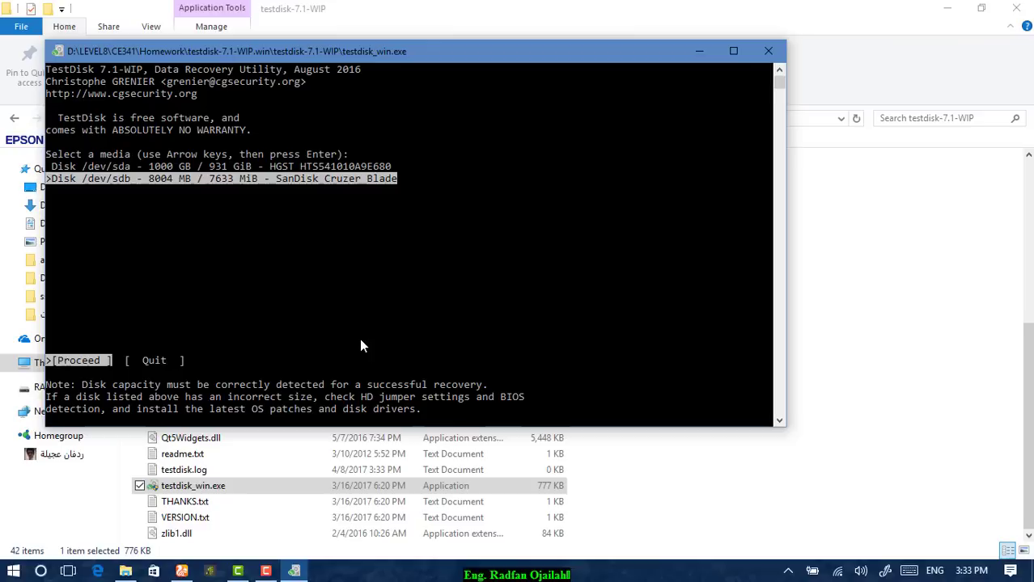
key("Return")
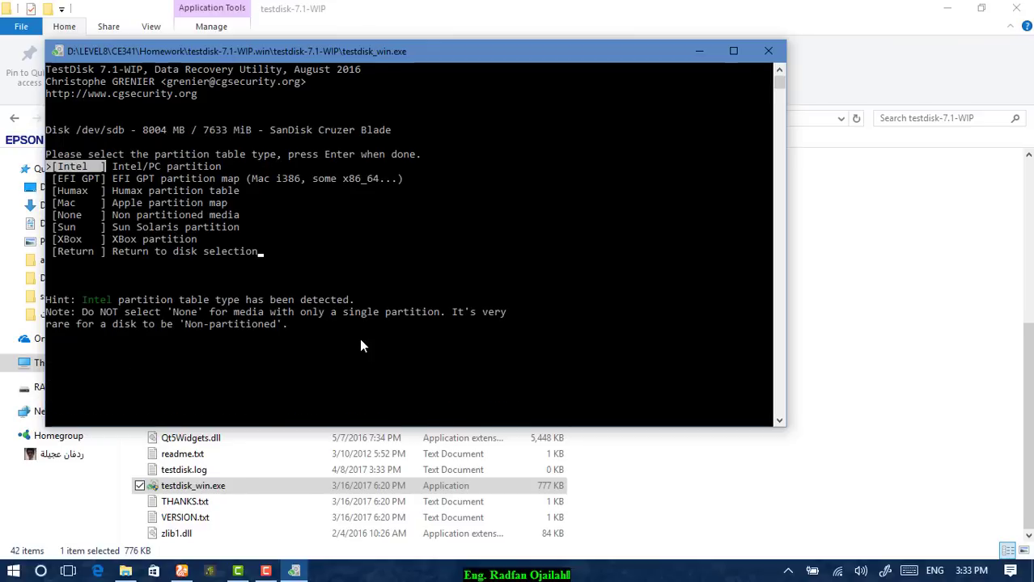
key("Return")
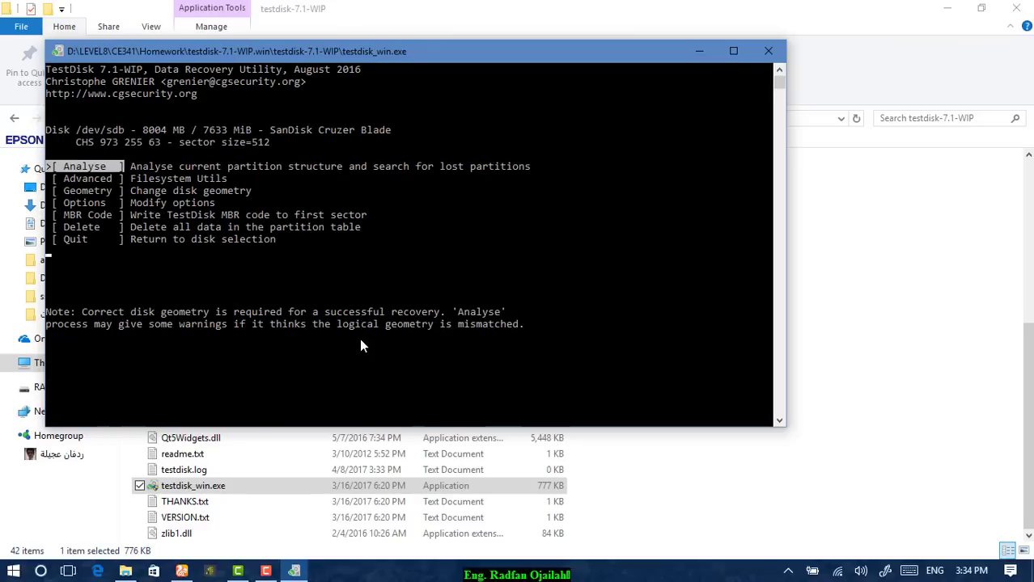
Analyse the drive, Quick Search for partitions, and continue with the found FAT32 RADFAN partition.
key("Return")
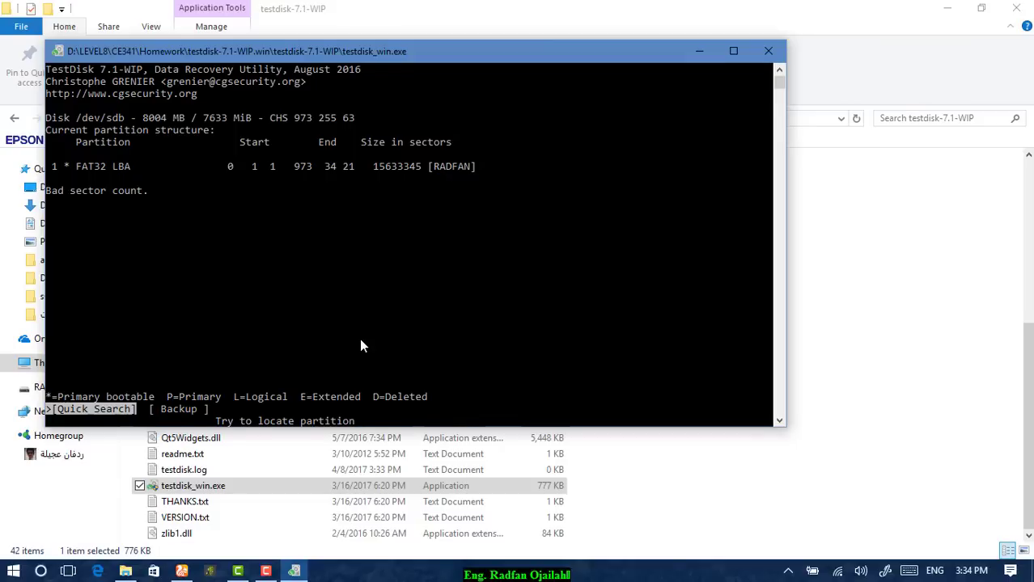
key("Return")
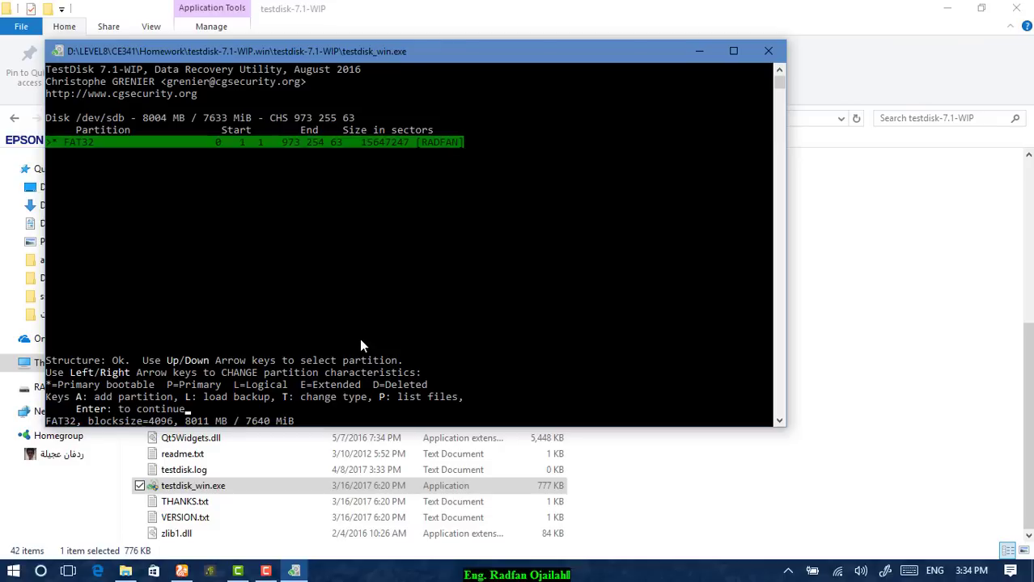
key("Return")
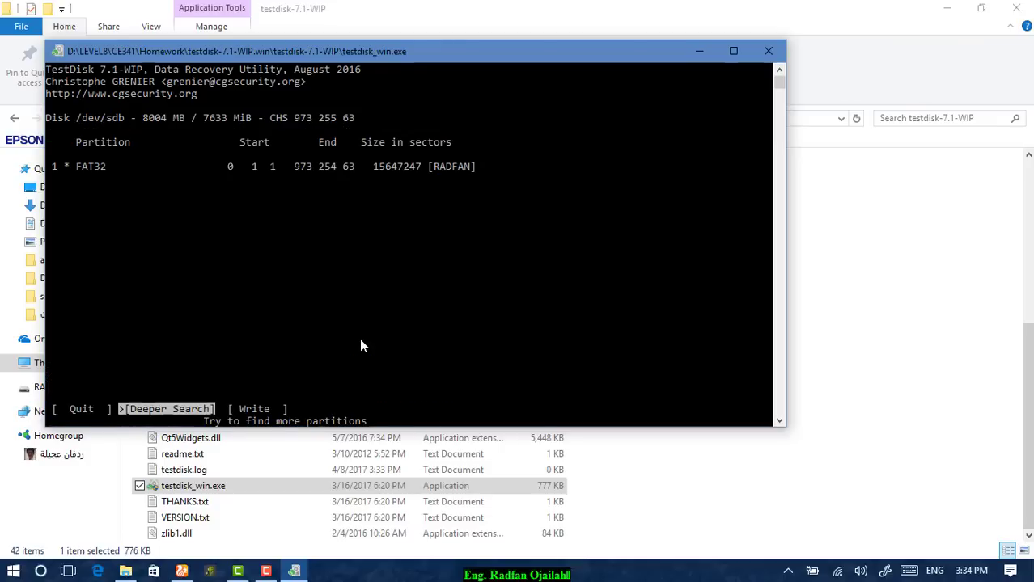
Write the RADFAN partition table to the flash drive, confirm with Y, and dismiss the reboot notice.
key("Right")
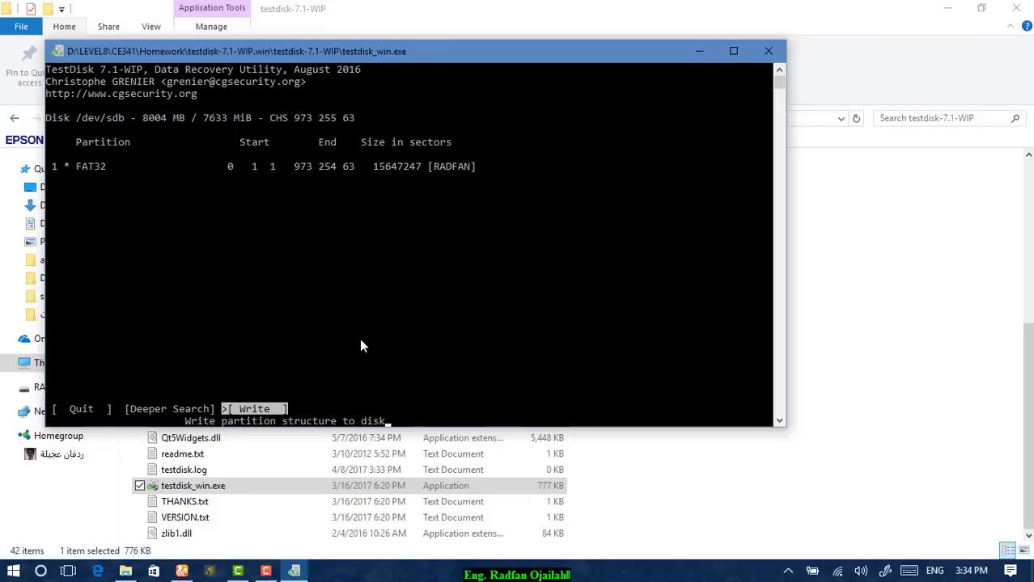
key("Return")
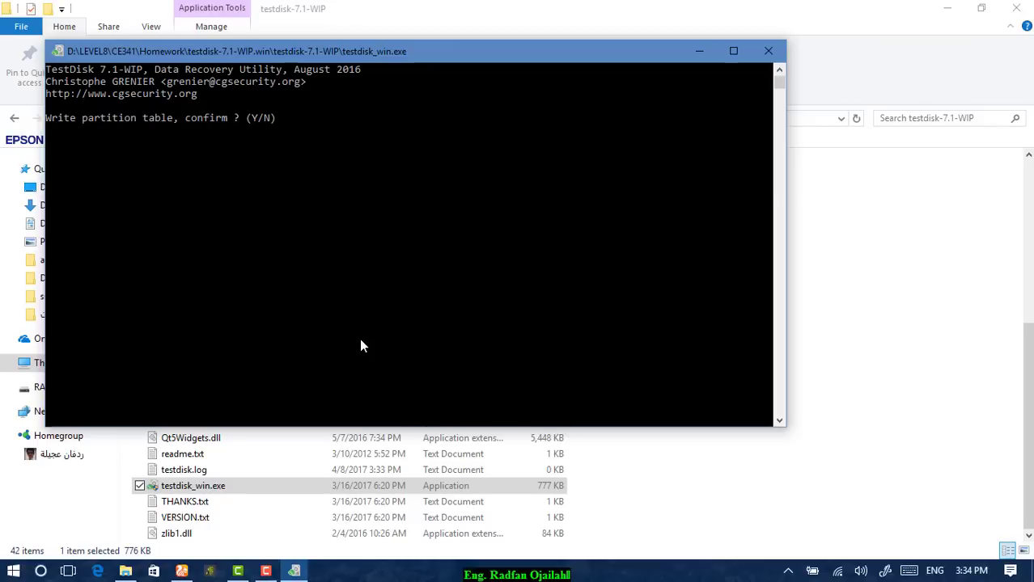
key("y")
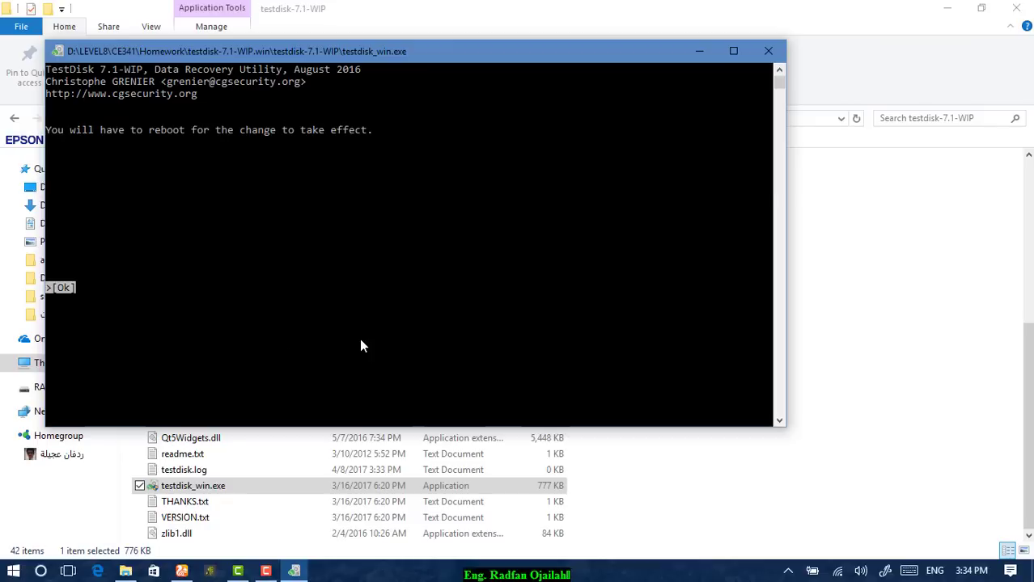
key("Return")
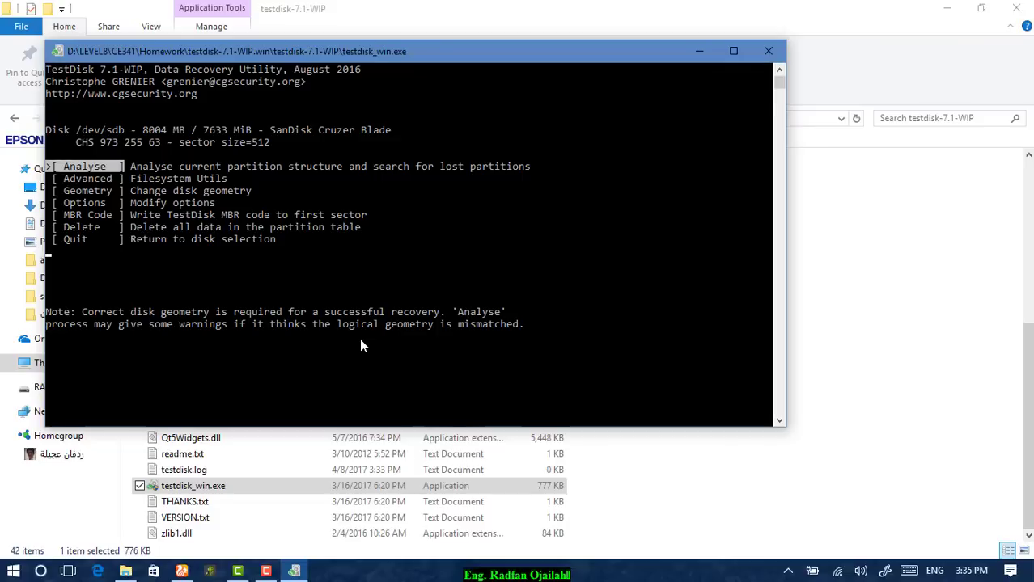
Quit TestDisk and safely eject the Cruzer Blade from the notification area.
key("q")
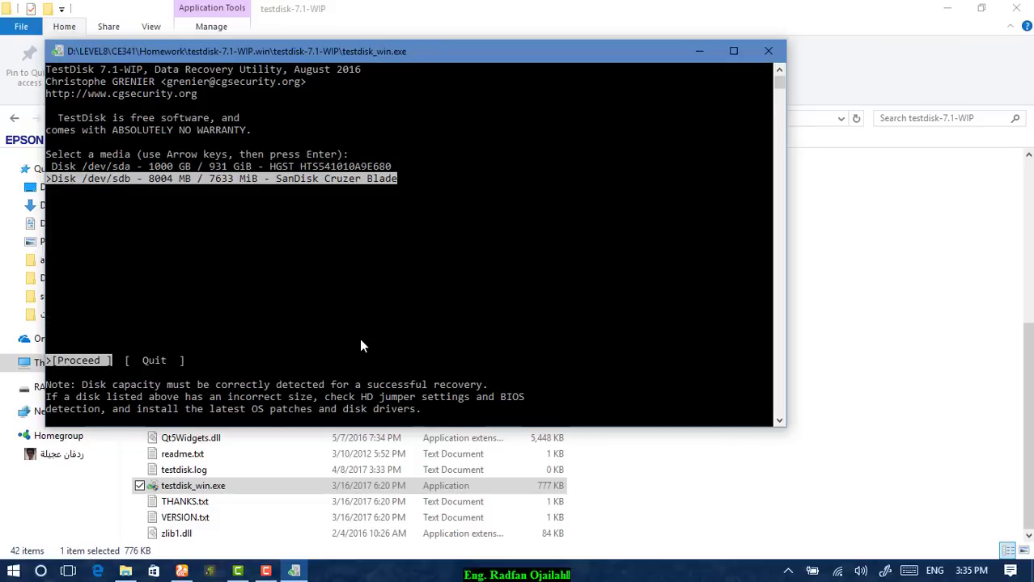
key("q")
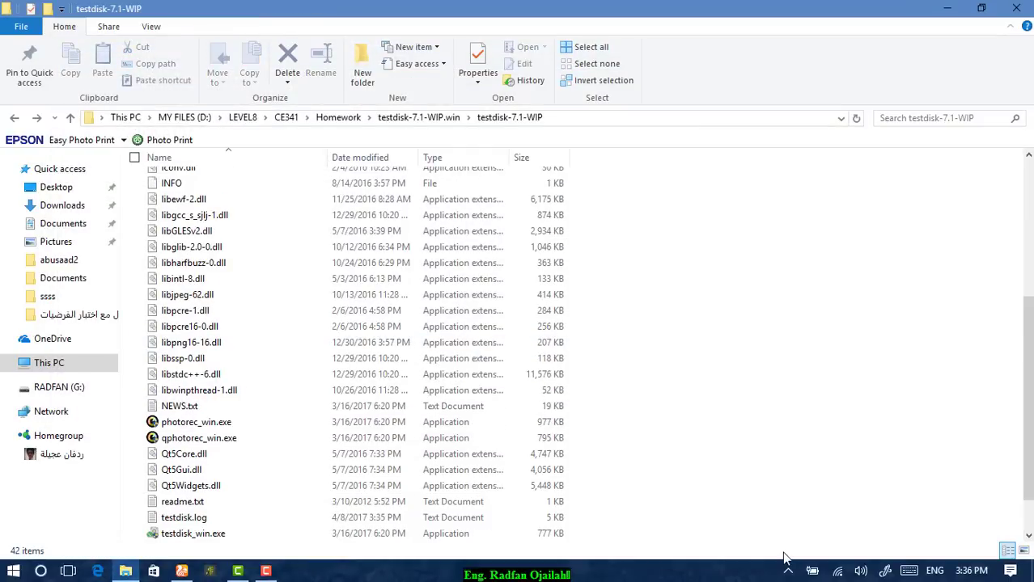
left_click(788, 571)
left_click(789, 511)
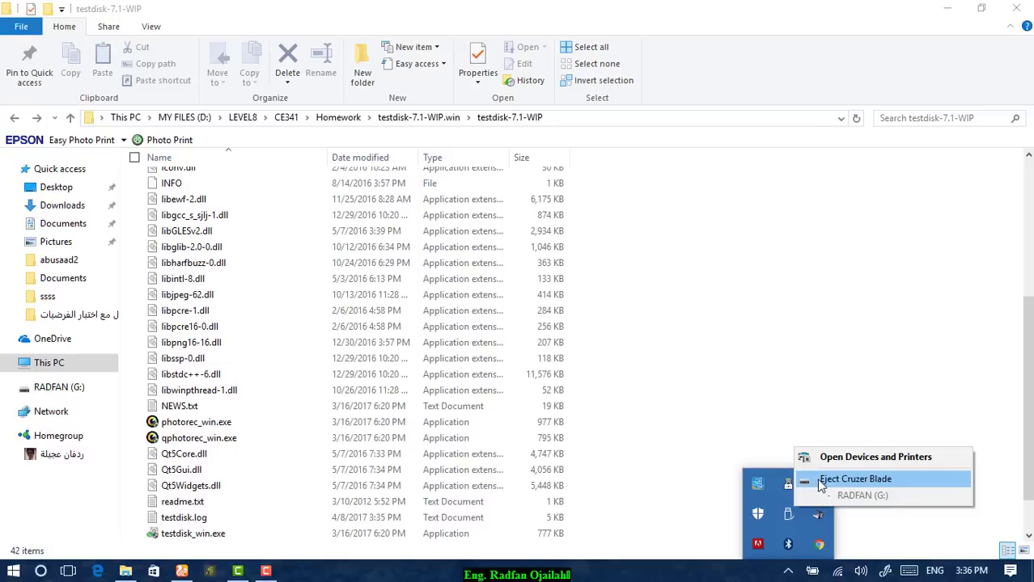
left_click(822, 481)
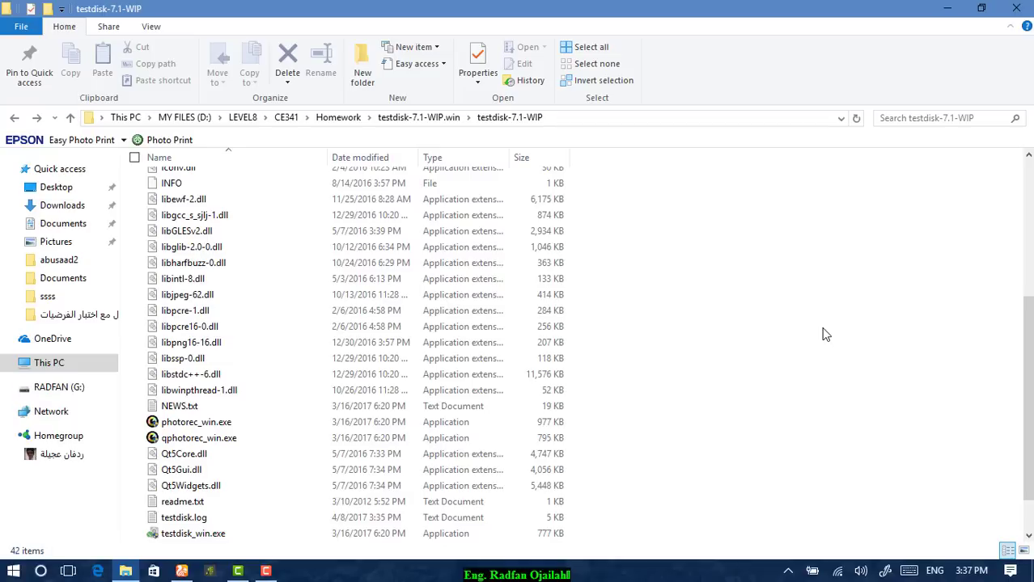
Go back to This PC and select RADFAN (G:), showing 5.23 GB free of 7.43 GB.
key("alt+Left")
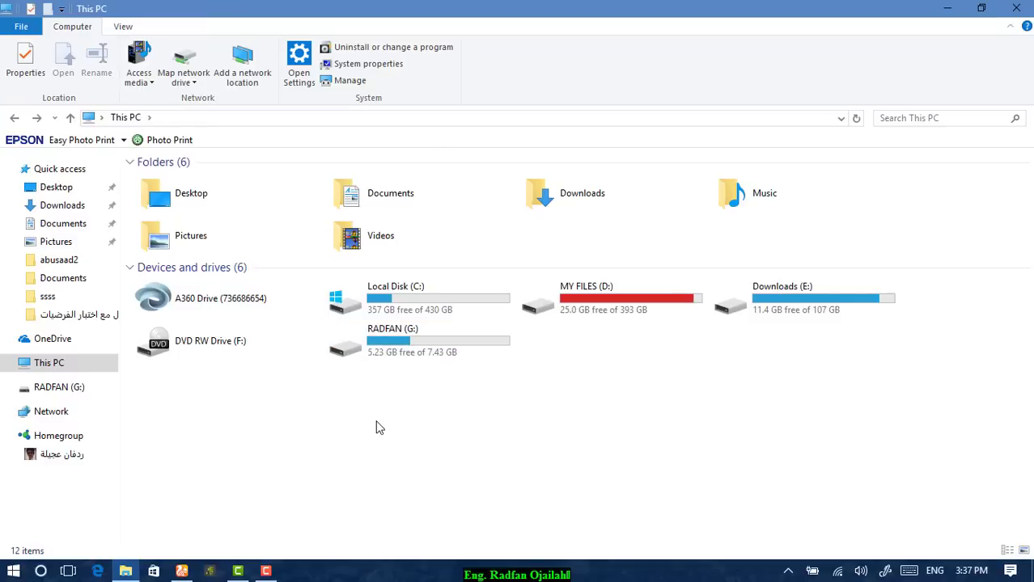
left_click(398, 354)
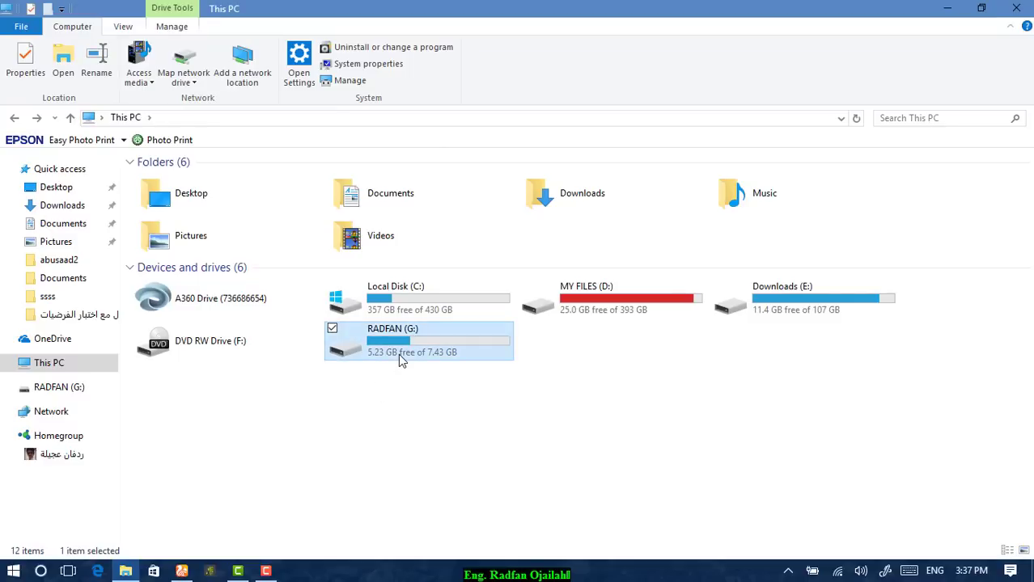